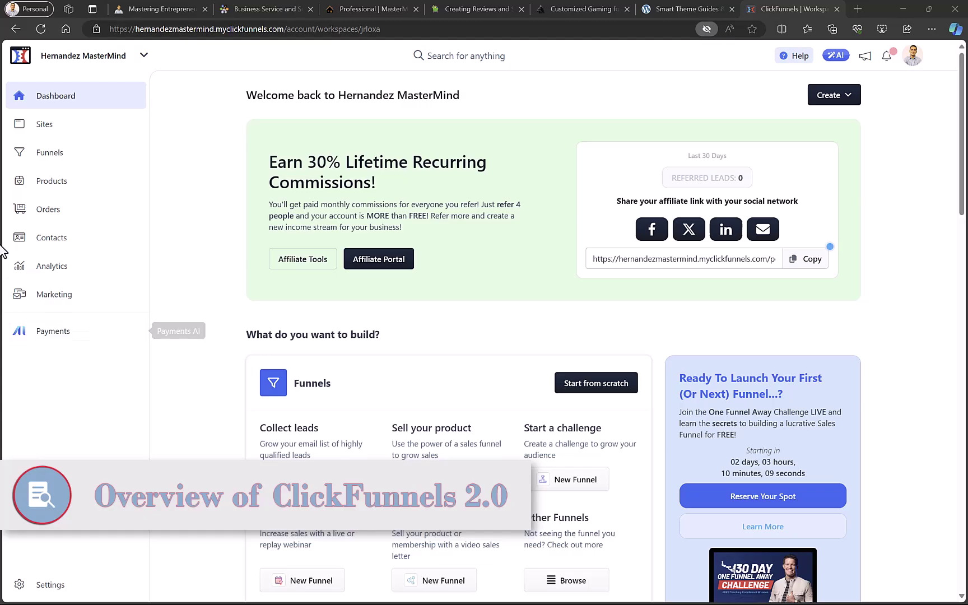
Tour the site overview, funnels, dashboard and products, ending on the four draft opt-in workflows.
{"action": "left_click", "coordinate": [90, 135]}
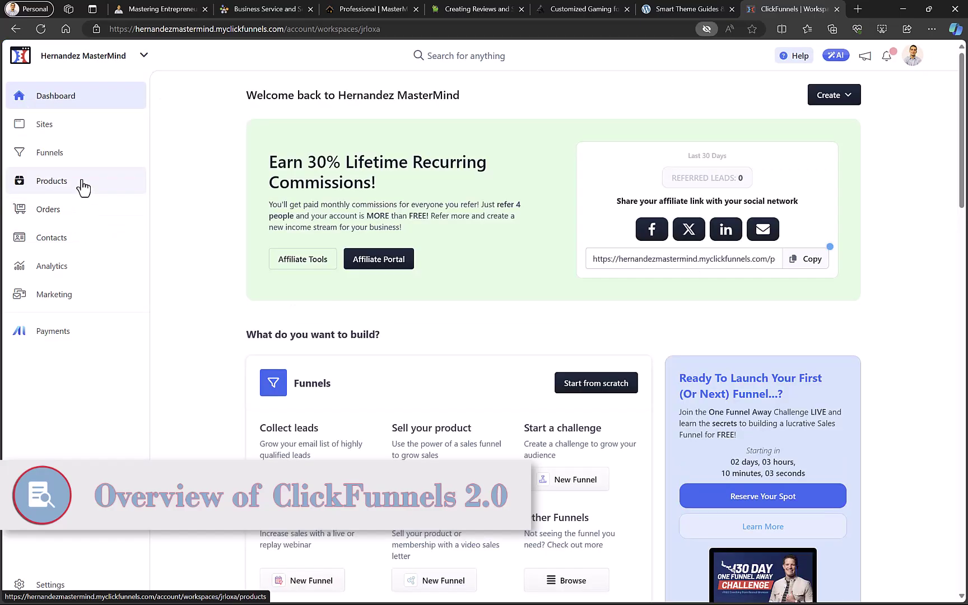
{"action": "left_click", "coordinate": [86, 163]}
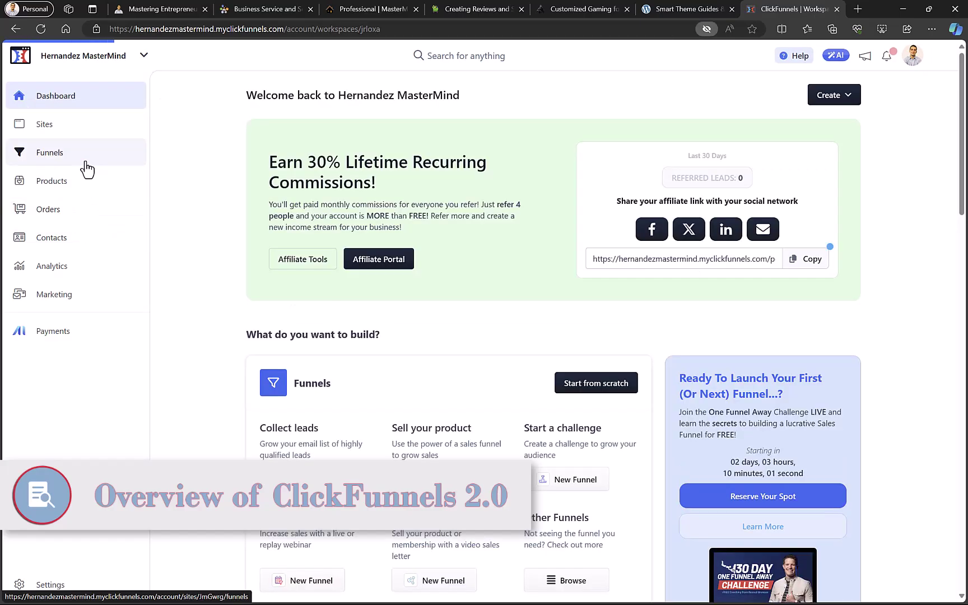
{"action": "left_click", "coordinate": [18, 96]}
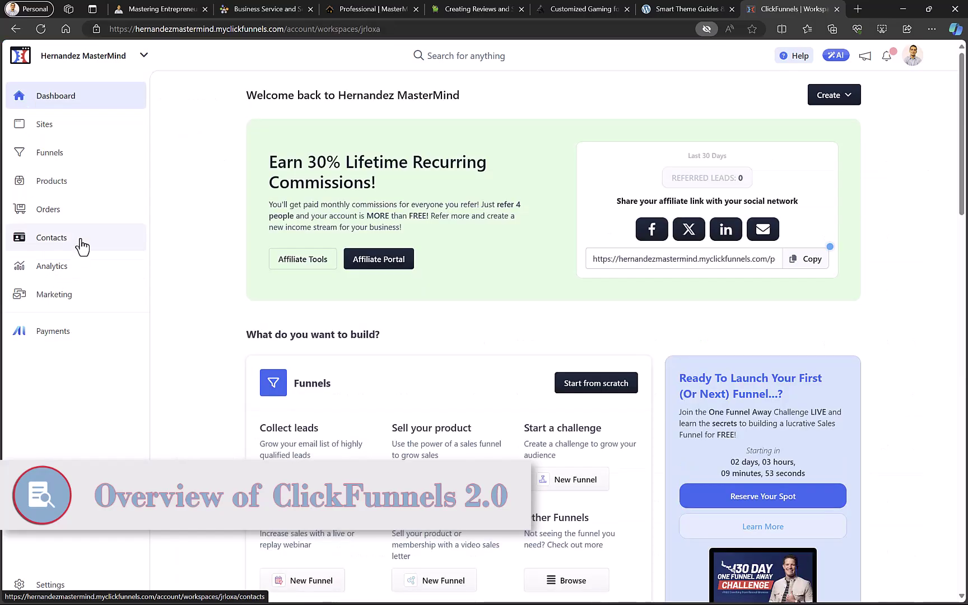
{"action": "left_click", "coordinate": [88, 192]}
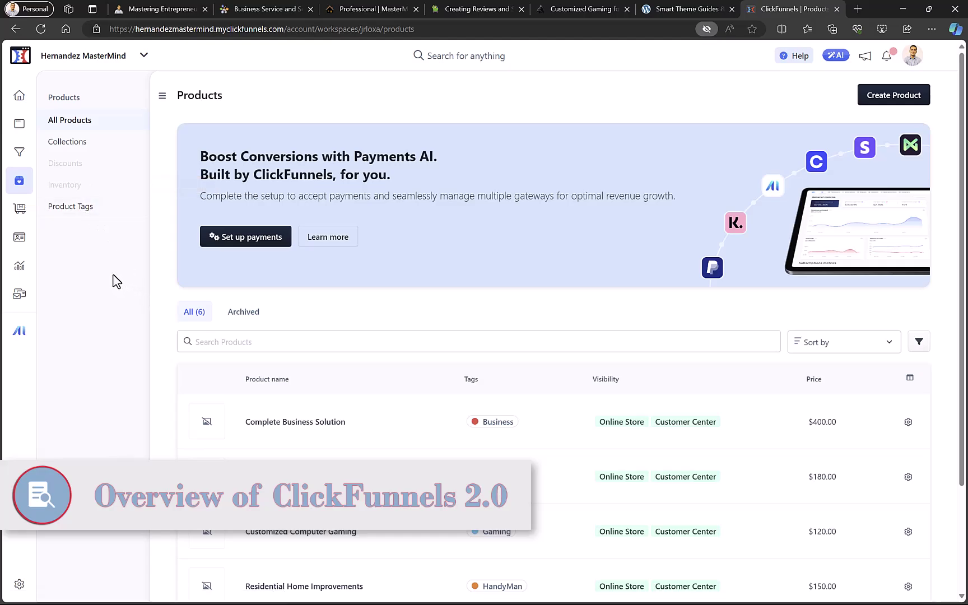
{"action": "left_click", "coordinate": [20, 298]}
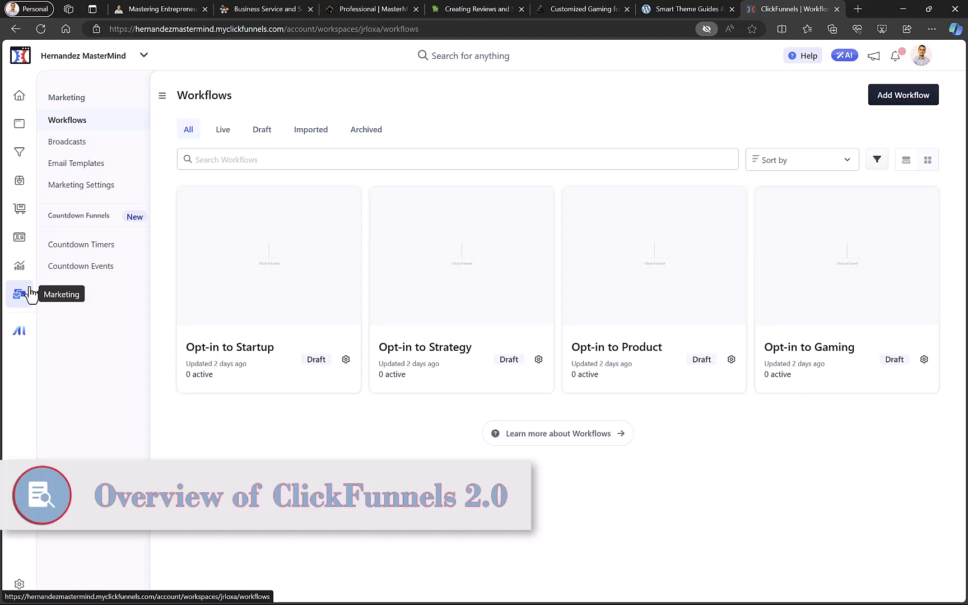
Return to the workspace dashboard with its affiliate commissions banner and funnel-building options.
{"action": "left_click", "coordinate": [16, 97]}
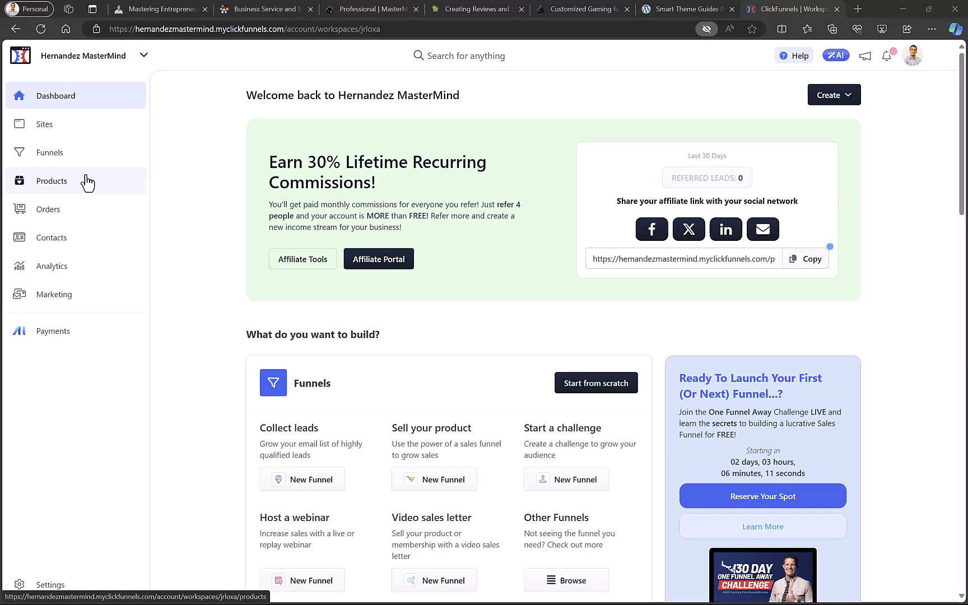
Preview the live Hernandez MasterMind Hero Theme site in a new tab and scroll through it.
{"action": "left_click", "coordinate": [83, 133]}
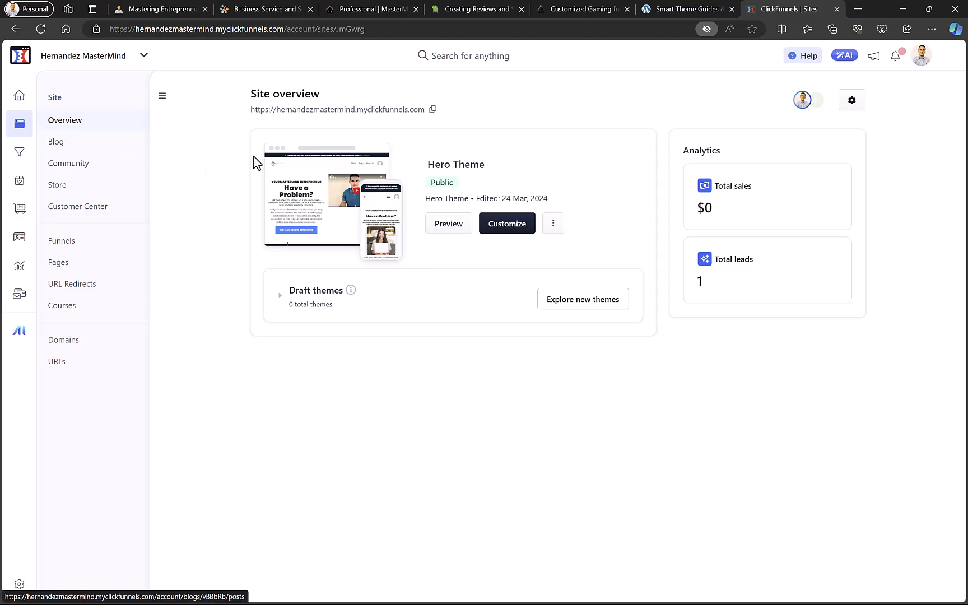
{"action": "left_click", "coordinate": [457, 227]}
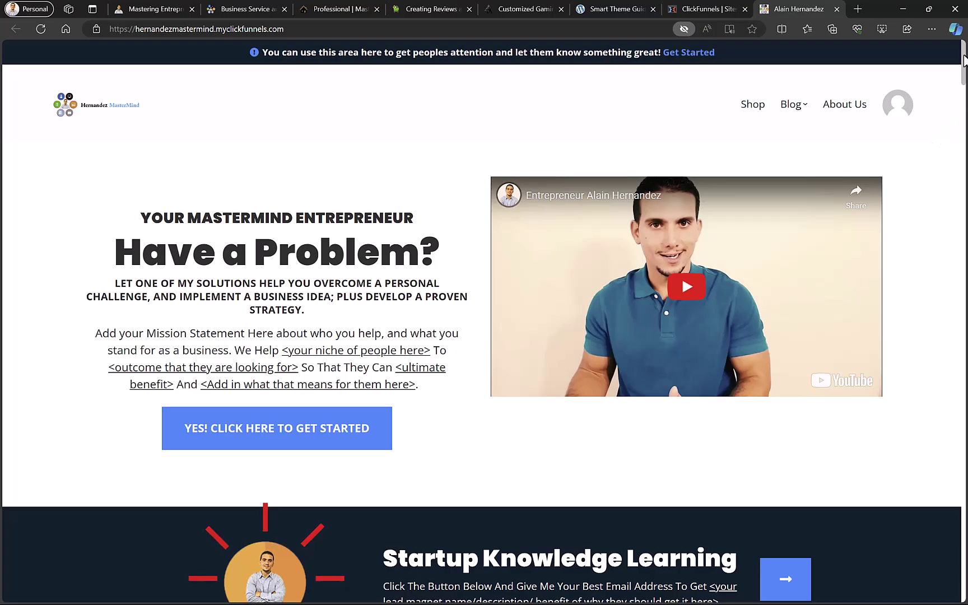
{"action": "mouse_move", "coordinate": [963, 59]}
{"action": "left_mouse_down"}
{"action": "mouse_move", "coordinate": [947, 152]}
{"action": "mouse_move", "coordinate": [964, 468]}
{"action": "mouse_move", "coordinate": [948, 143]}
{"action": "mouse_move", "coordinate": [944, 587]}
{"action": "mouse_move", "coordinate": [964, 260]}
{"action": "mouse_move", "coordinate": [964, 51]}
{"action": "left_mouse_up"}
Close the preview, check the standalone pages and two blog posts, then return to the site overview.
{"action": "left_click", "coordinate": [836, 10]}
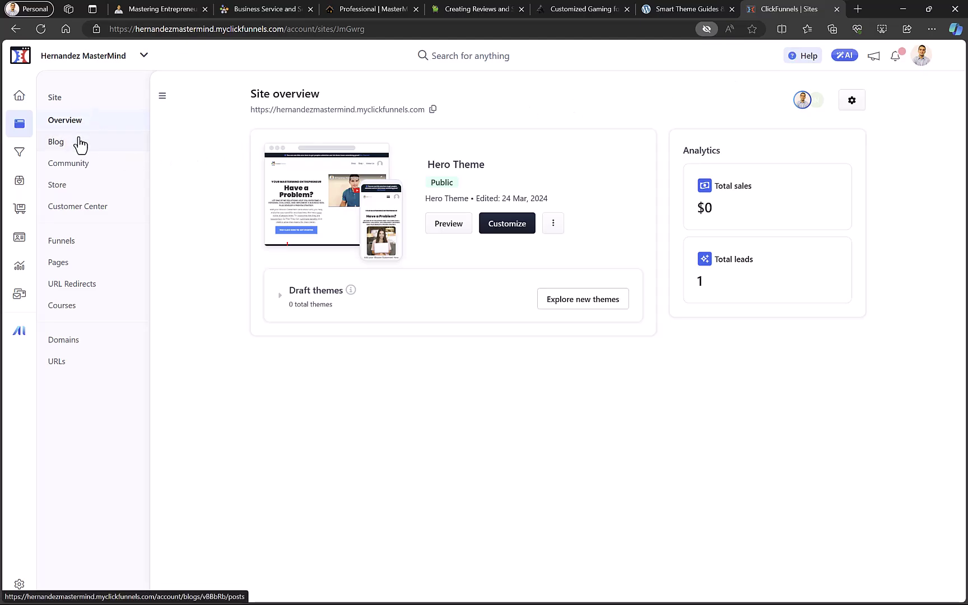
{"action": "left_click", "coordinate": [105, 273]}
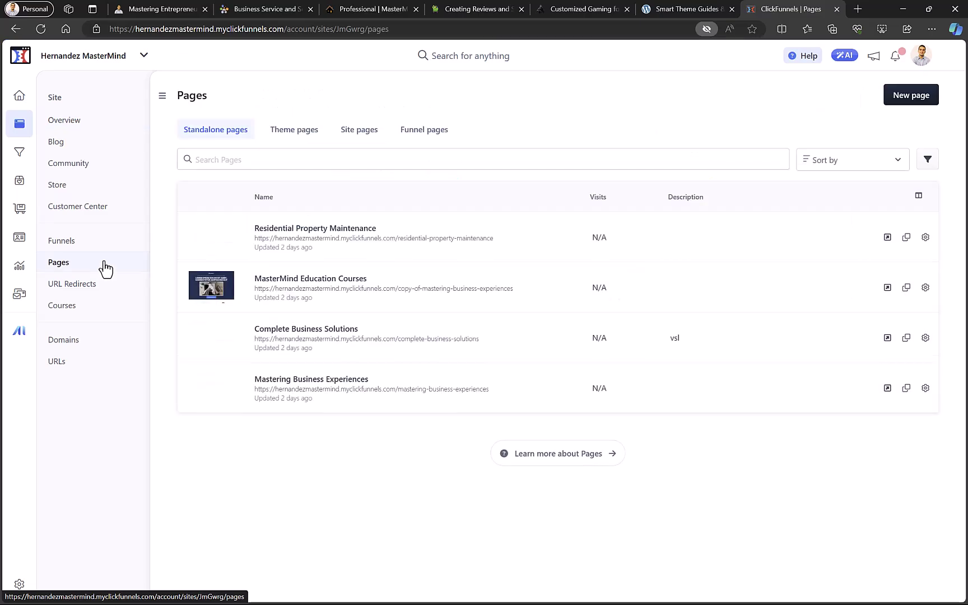
{"action": "left_click", "coordinate": [86, 144]}
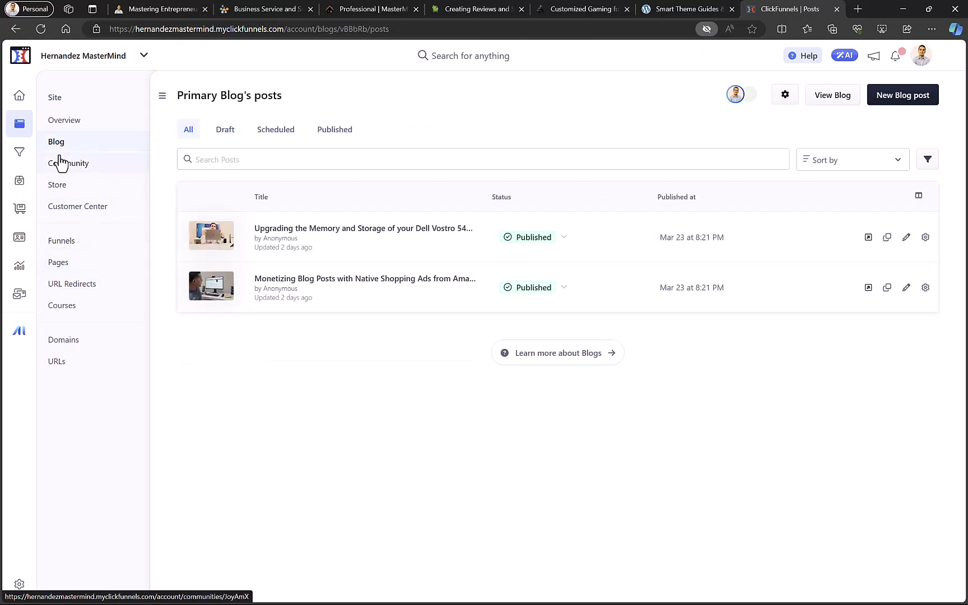
{"action": "left_click", "coordinate": [27, 96]}
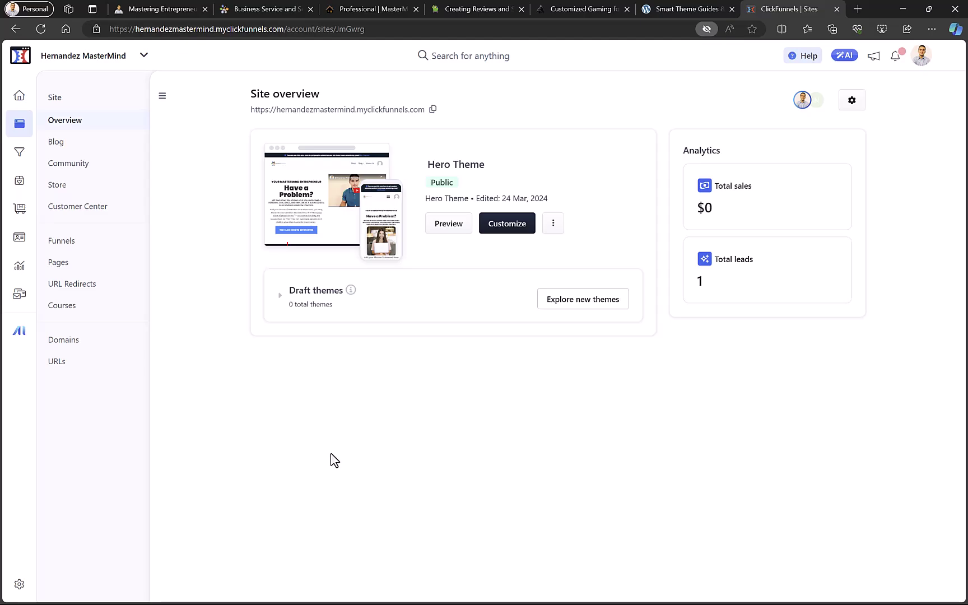
Look over the marketing workflows, then go back to the workspace dashboard.
{"action": "left_click", "coordinate": [13, 303]}
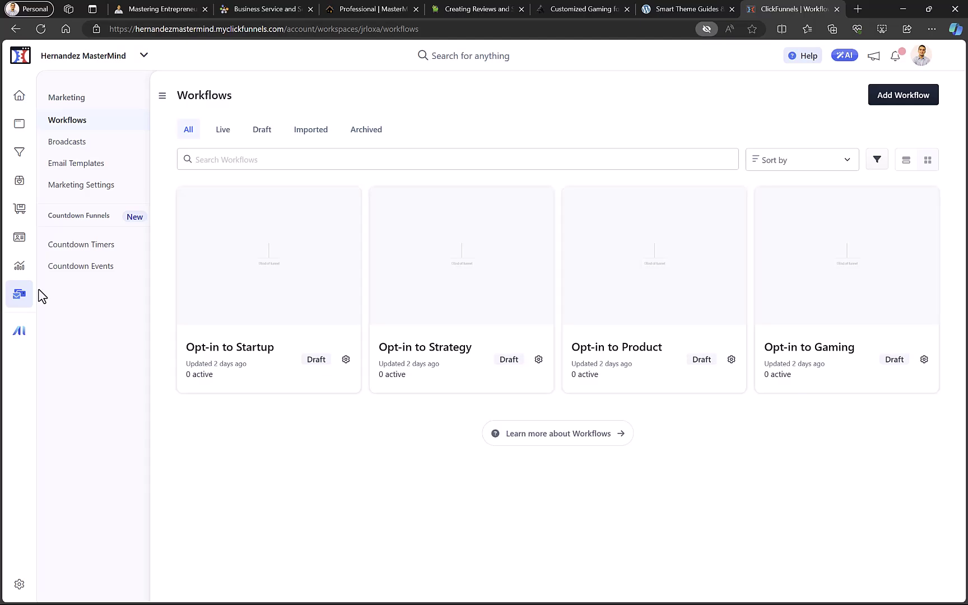
{"action": "left_click", "coordinate": [23, 96]}
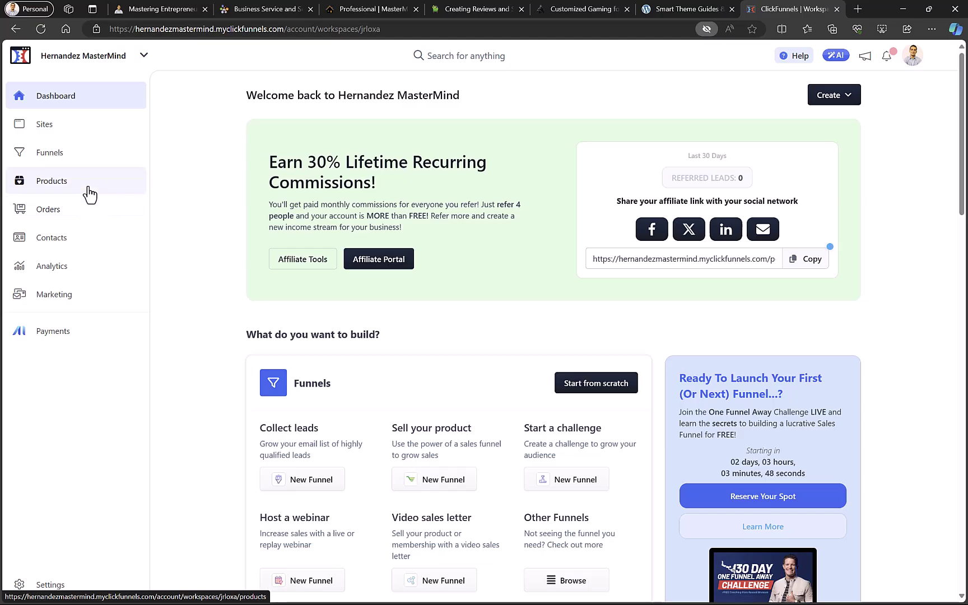
{"action": "left_click", "coordinate": [89, 194]}
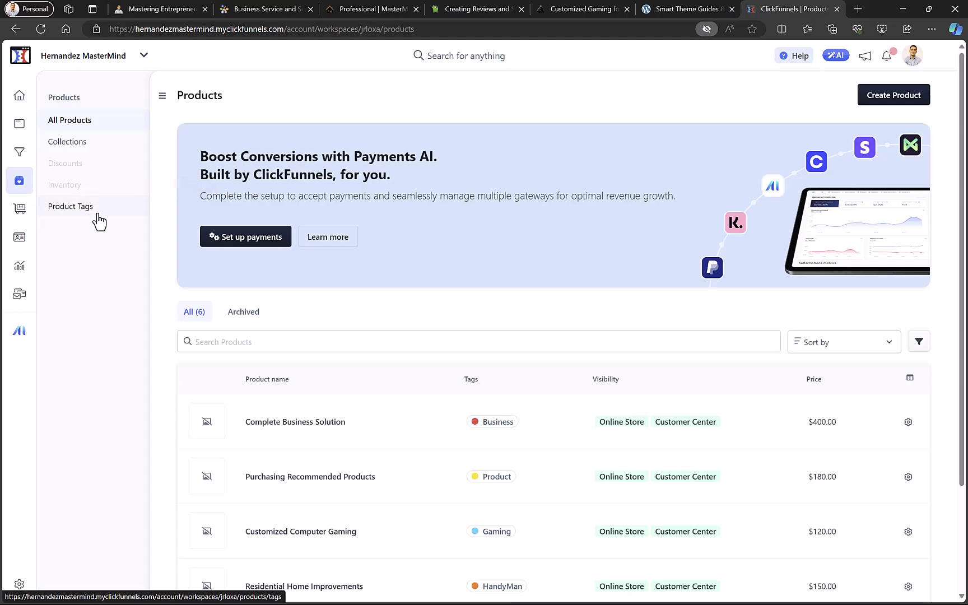
{"action": "scroll", "coordinate": [396, 418], "scroll_direction": "down", "scroll_amount": 1}
{"action": "scroll", "coordinate": [397, 418], "scroll_direction": "down", "scroll_amount": 2}
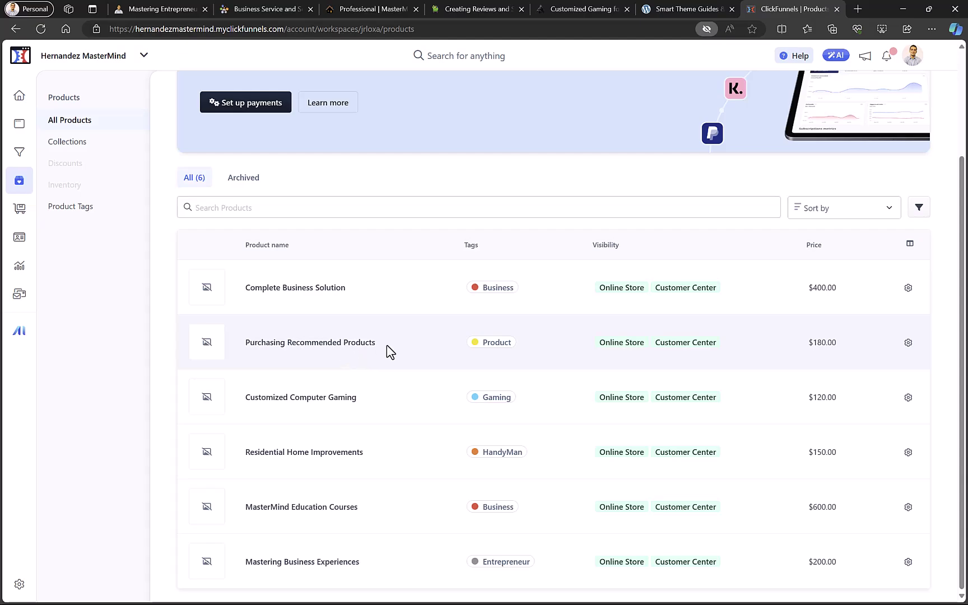
{"action": "left_click", "coordinate": [22, 96]}
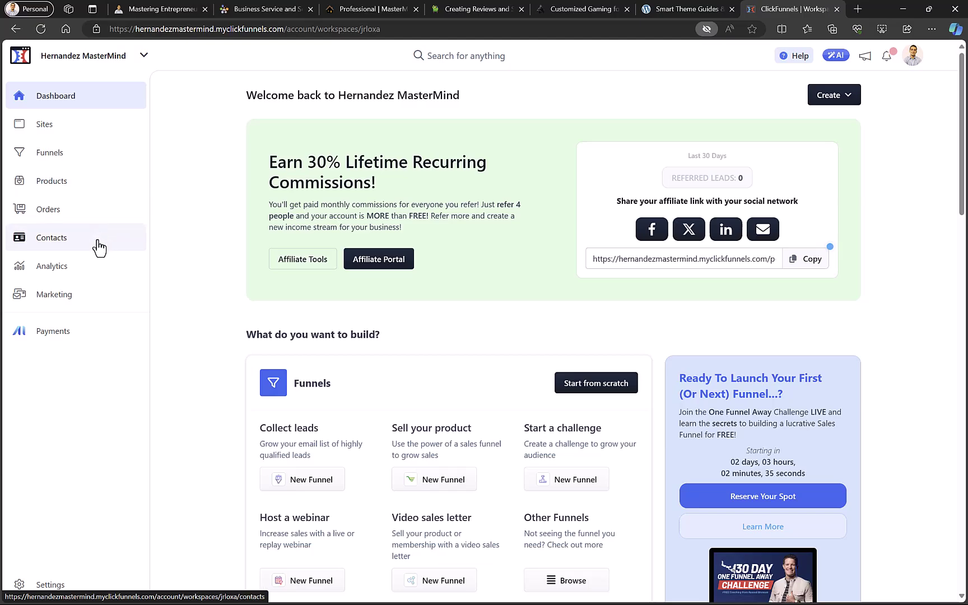
Review the single-contact All Contacts list, then head toward the marketing workflows.
{"action": "left_click", "coordinate": [65, 241]}
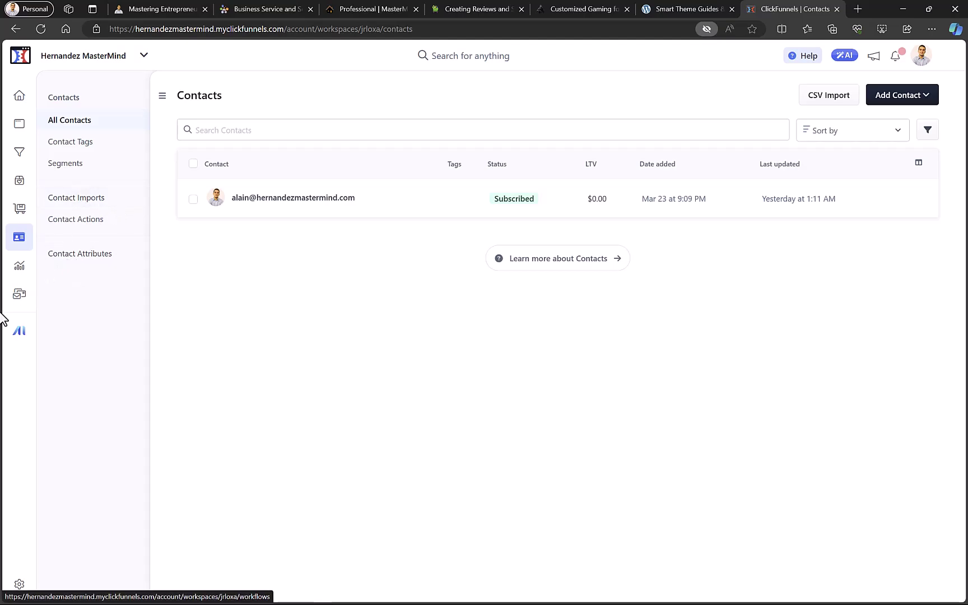
{"action": "left_click", "coordinate": [21, 303]}
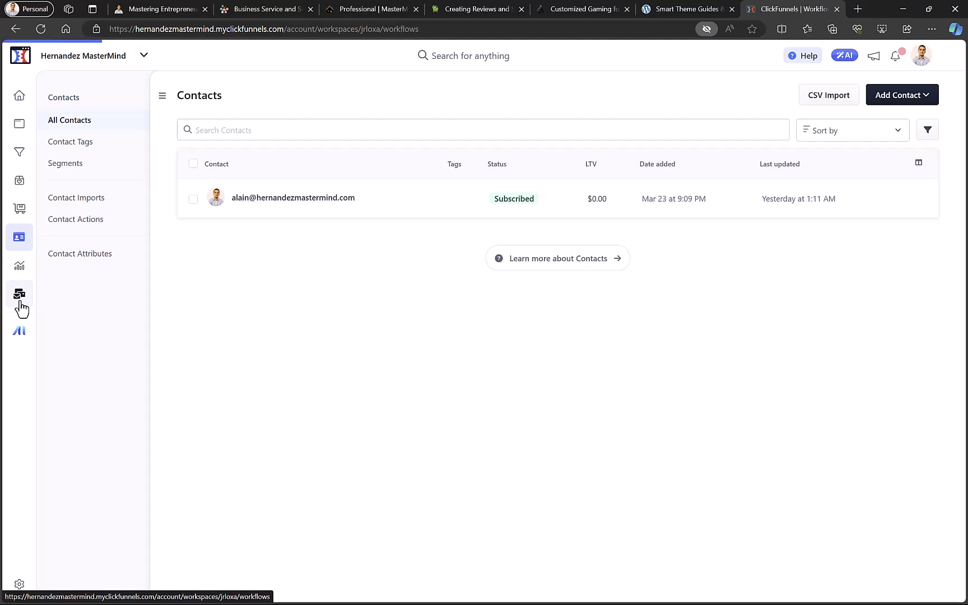
Glance at the products and the site's funnels list, then return to the dashboard.
{"action": "left_click", "coordinate": [19, 181]}
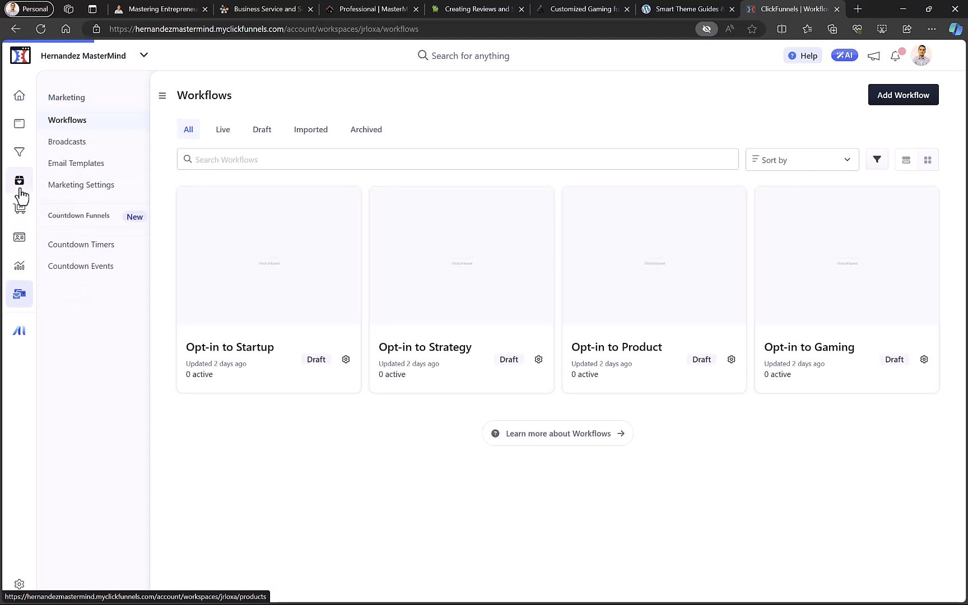
{"action": "left_click", "coordinate": [19, 152]}
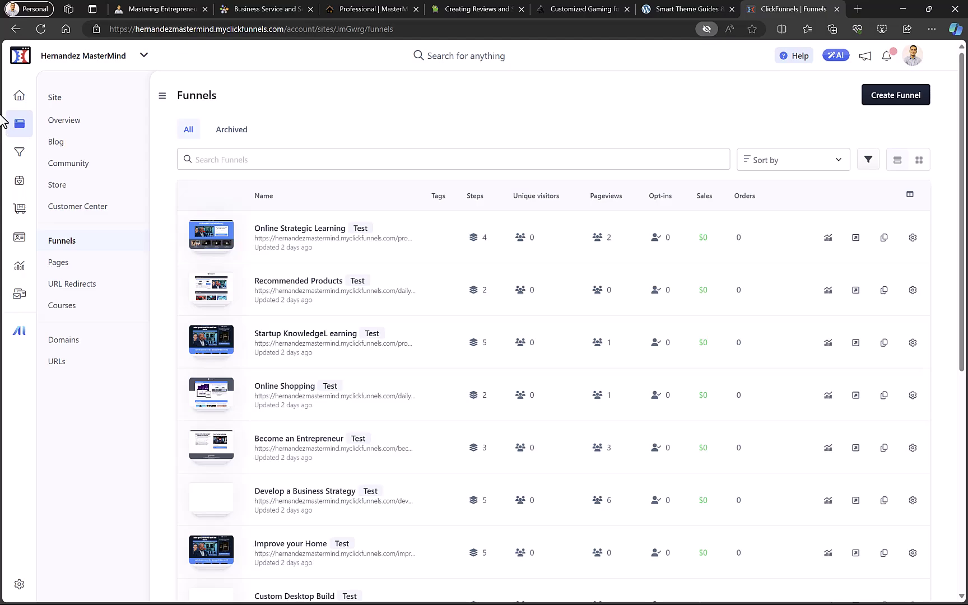
{"action": "left_click", "coordinate": [27, 97]}
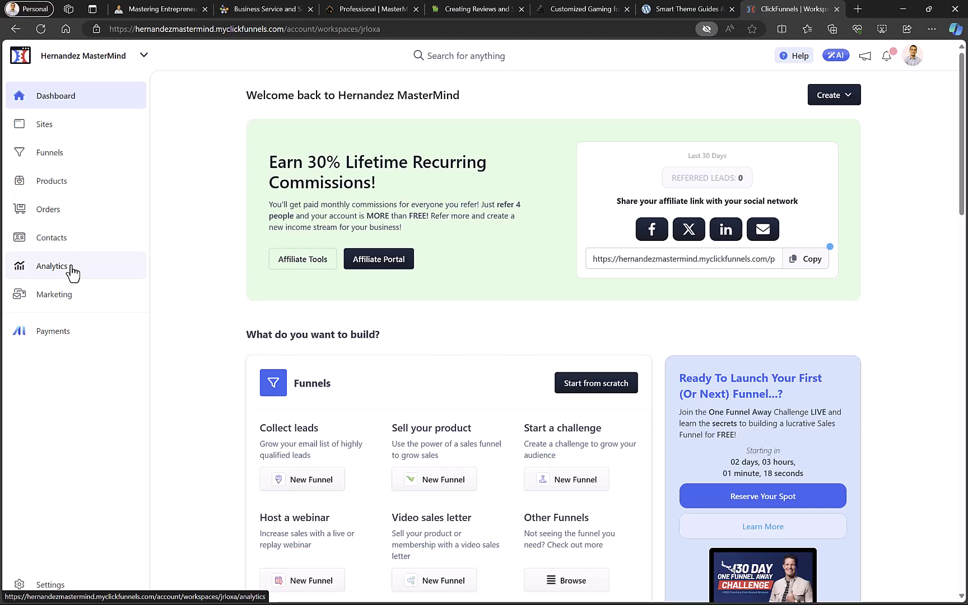
{"action": "left_click", "coordinate": [73, 268]}
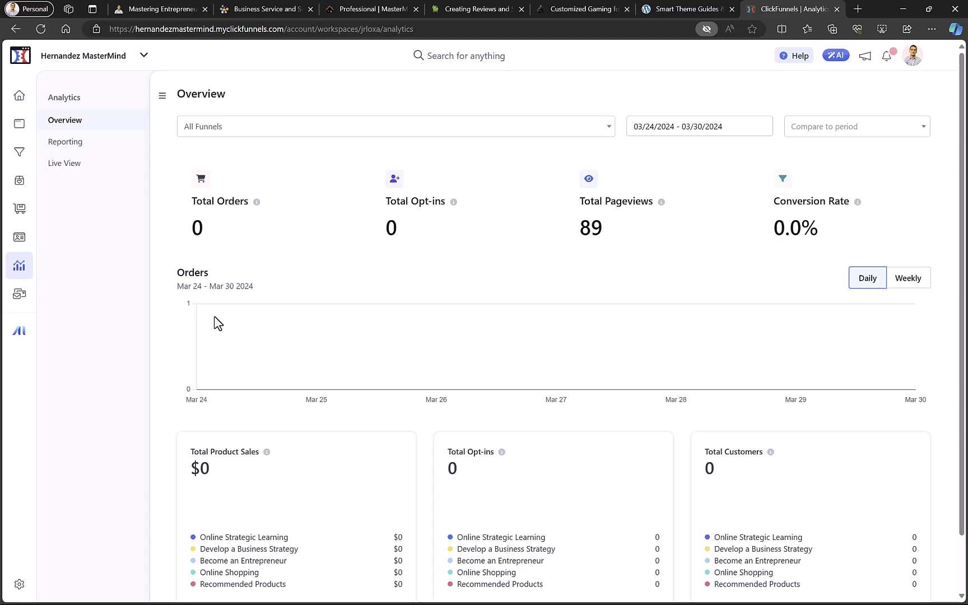
{"action": "scroll", "coordinate": [213, 314], "scroll_direction": "down", "scroll_amount": 1}
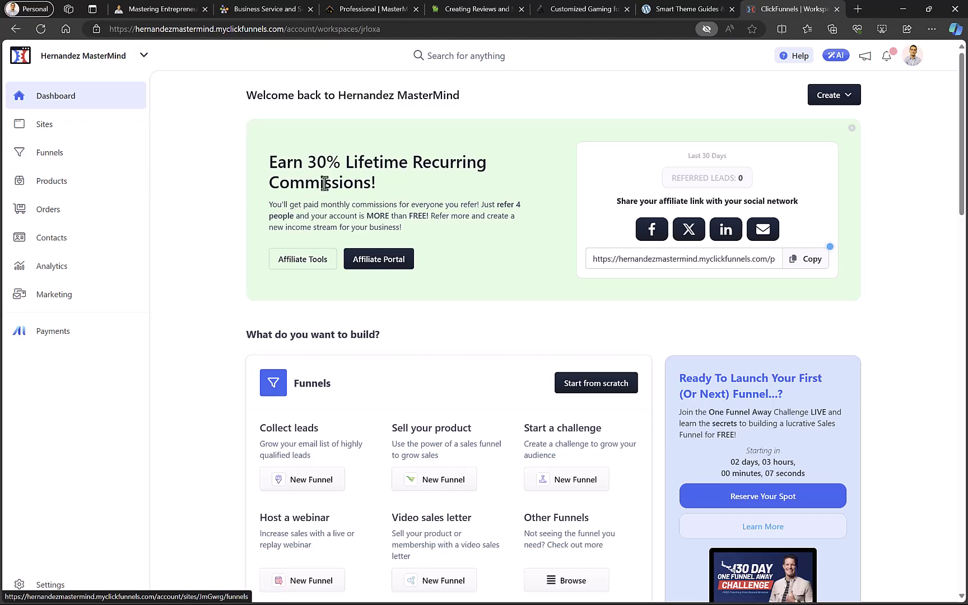
Highlight the Lifetime Recurring Commissions headline on the dashboard's affiliate banner.
{"action": "left_click_drag", "start_coordinate": [364, 162], "coordinate": [456, 162]}
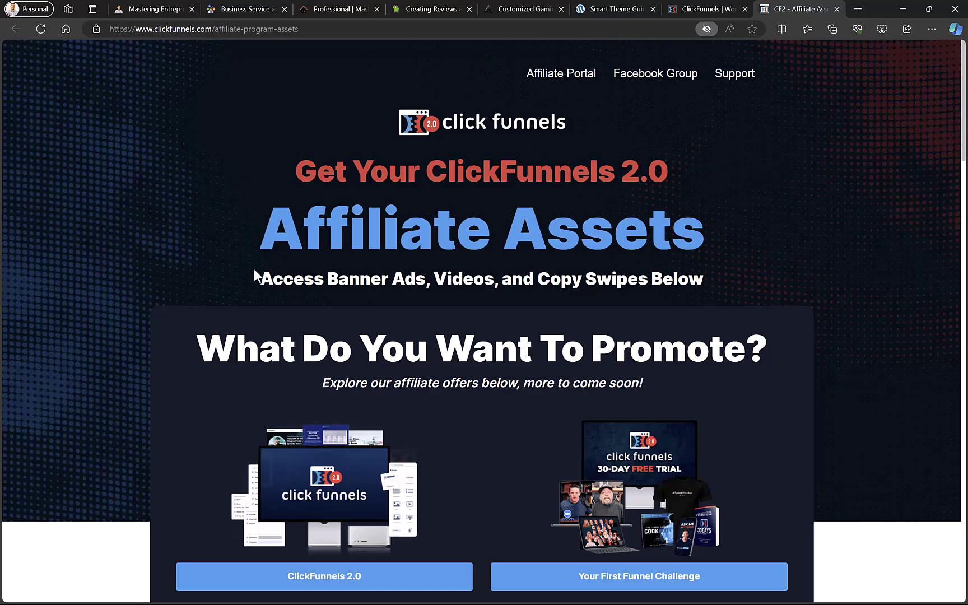
Scroll through the affiliate offers and ClickFunnels 2.0 card, close the page, and highlight the affiliate link.
{"action": "scroll", "coordinate": [765, 162], "scroll_direction": "down", "scroll_amount": 2}
{"action": "scroll", "coordinate": [765, 167], "scroll_direction": "down", "scroll_amount": 3}
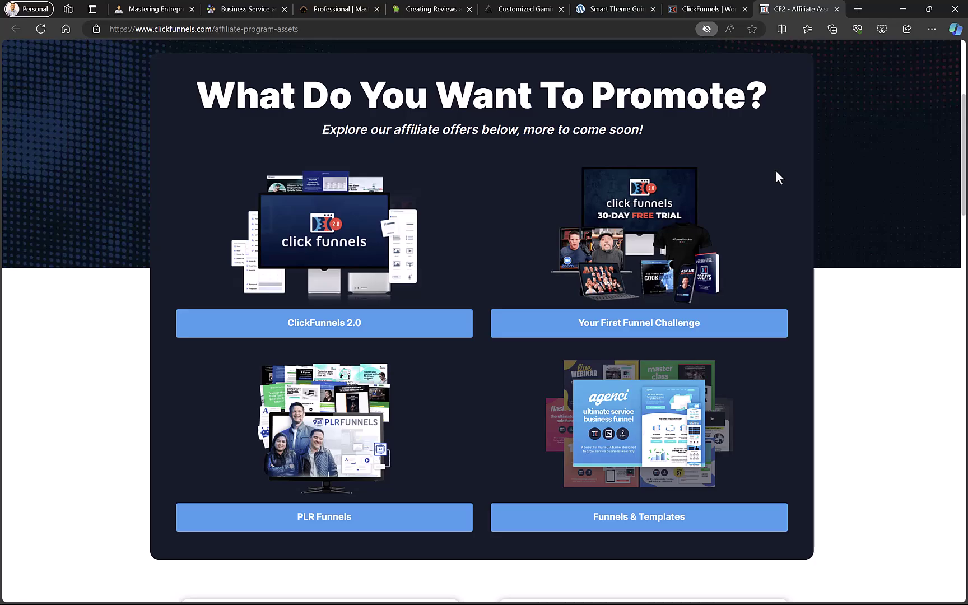
{"action": "scroll", "coordinate": [775, 175], "scroll_direction": "down", "scroll_amount": 3}
{"action": "scroll", "coordinate": [795, 213], "scroll_direction": "down", "scroll_amount": 5}
{"action": "scroll", "coordinate": [896, 252], "scroll_direction": "down", "scroll_amount": 2}
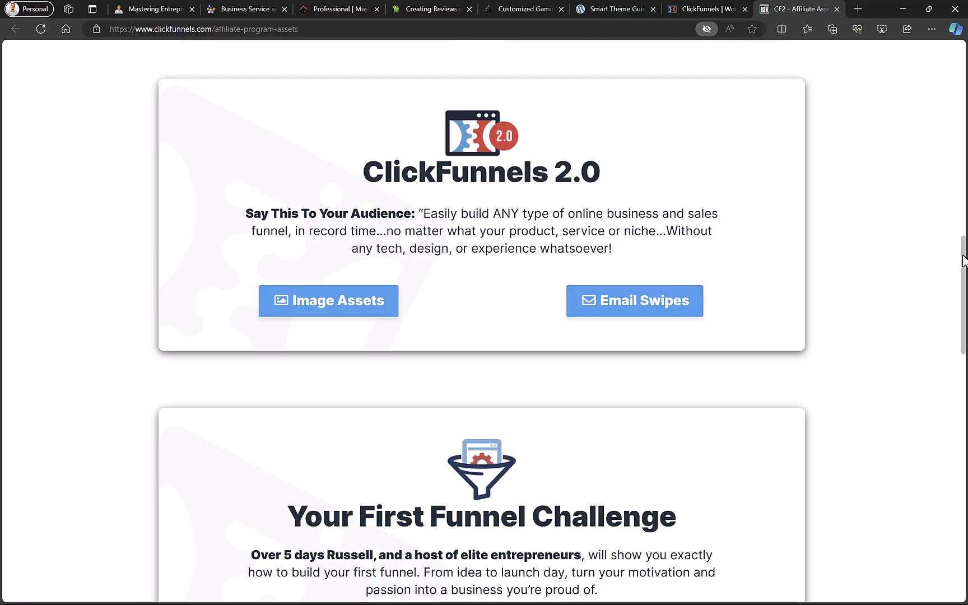
{"action": "scroll", "coordinate": [963, 260], "scroll_direction": "down", "scroll_amount": 1}
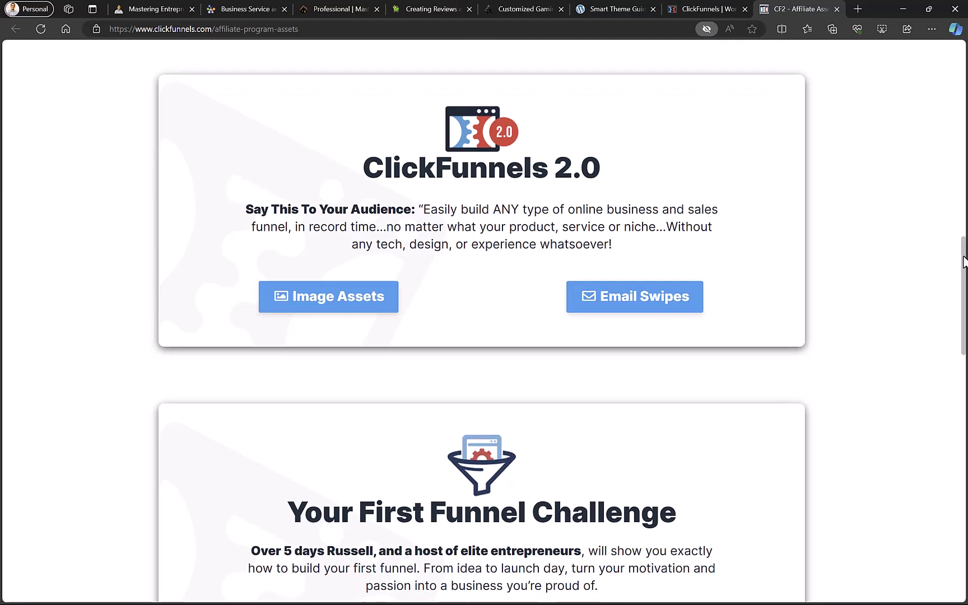
{"action": "mouse_move", "coordinate": [964, 261]}
{"action": "left_mouse_down"}
{"action": "mouse_move", "coordinate": [958, 378]}
{"action": "mouse_move", "coordinate": [963, 44]}
{"action": "left_mouse_up"}
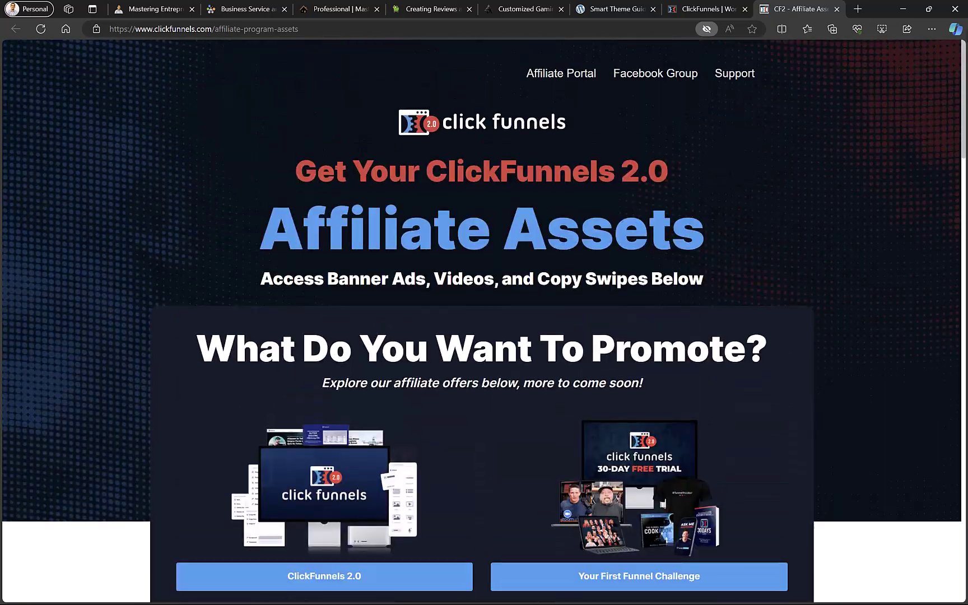
{"action": "left_click", "coordinate": [837, 9]}
{"action": "left_click", "coordinate": [695, 259]}
After a brief site-overview stop, show the dashboard's Create list: blog post, funnel, product, course and more.
{"action": "left_click", "coordinate": [895, 216]}
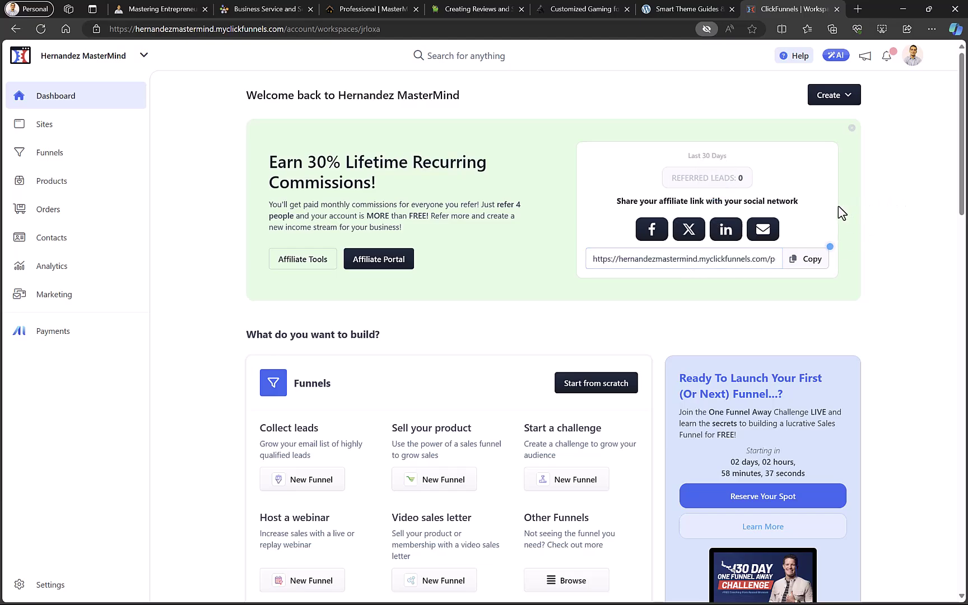
{"action": "mouse_move", "coordinate": [552, 210]}
{"action": "left_click", "coordinate": [95, 137]}
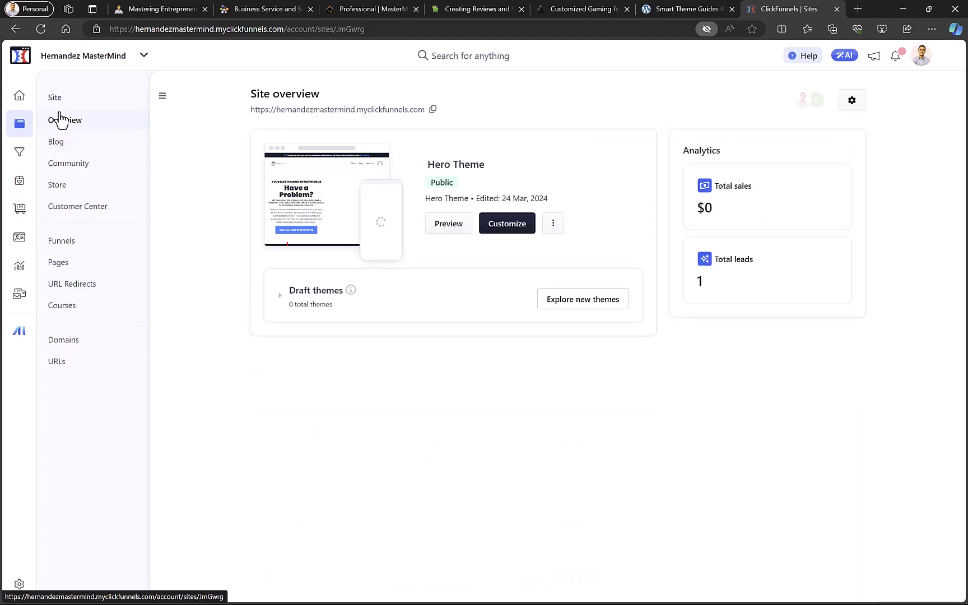
{"action": "left_click", "coordinate": [19, 95]}
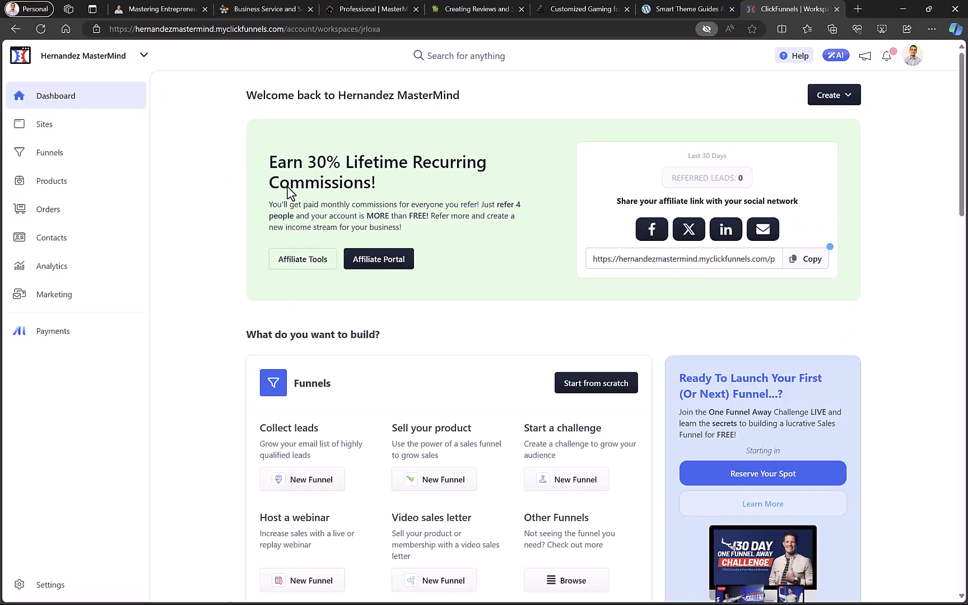
{"action": "left_click", "coordinate": [837, 99]}
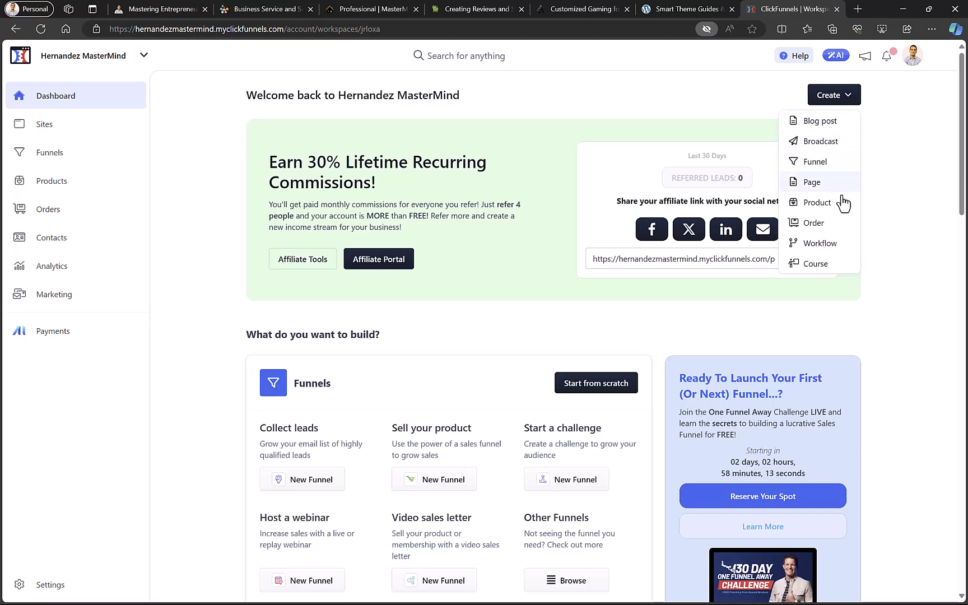
{"action": "left_click", "coordinate": [907, 103]}
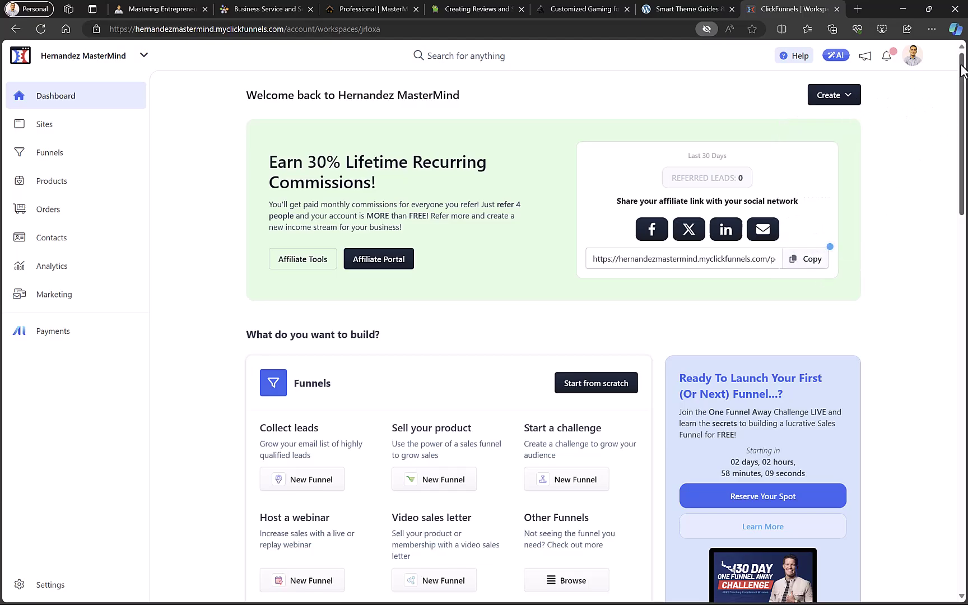
{"action": "mouse_move", "coordinate": [962, 70]}
{"action": "left_mouse_down"}
{"action": "mouse_move", "coordinate": [962, 141]}
{"action": "mouse_move", "coordinate": [933, 235]}
{"action": "mouse_move", "coordinate": [922, 381]}
{"action": "left_mouse_up"}
{"action": "scroll", "coordinate": [908, 420], "scroll_direction": "down", "scroll_amount": 4}
{"action": "scroll", "coordinate": [910, 449], "scroll_direction": "up", "scroll_amount": 5}
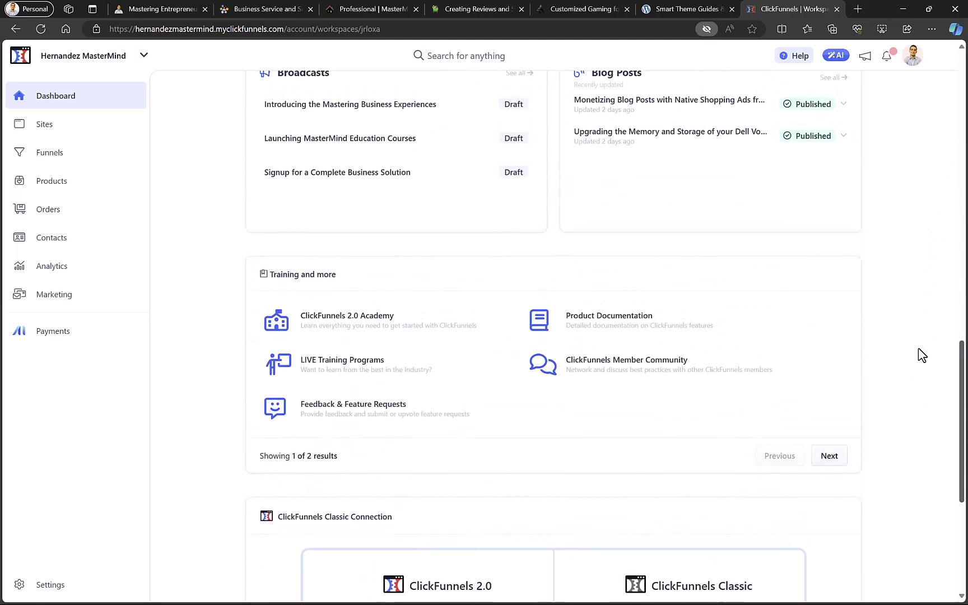
{"action": "scroll", "coordinate": [918, 336], "scroll_direction": "up", "scroll_amount": 4}
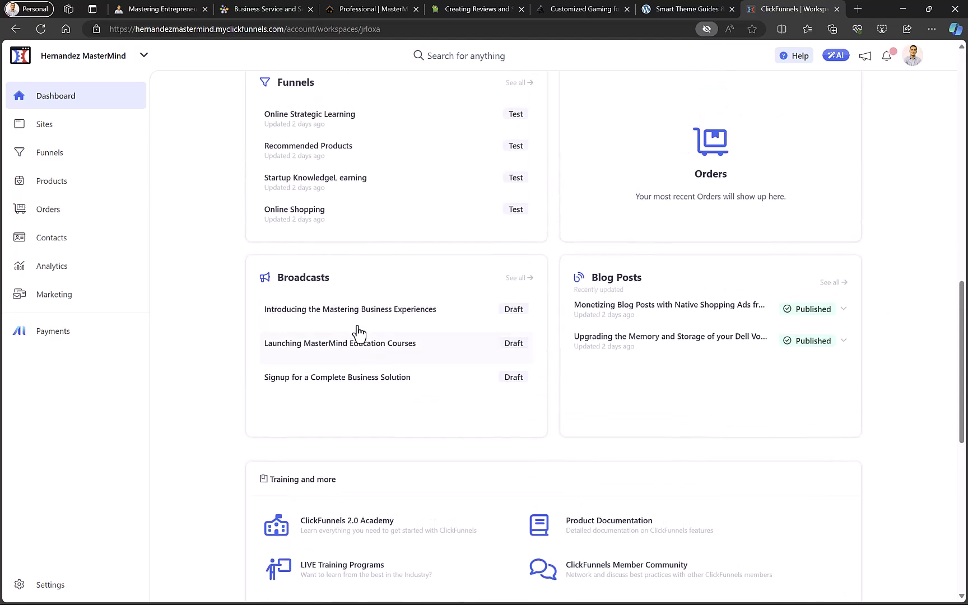
{"action": "scroll", "coordinate": [728, 342], "scroll_direction": "up", "scroll_amount": 3}
{"action": "scroll", "coordinate": [732, 351], "scroll_direction": "up", "scroll_amount": 2}
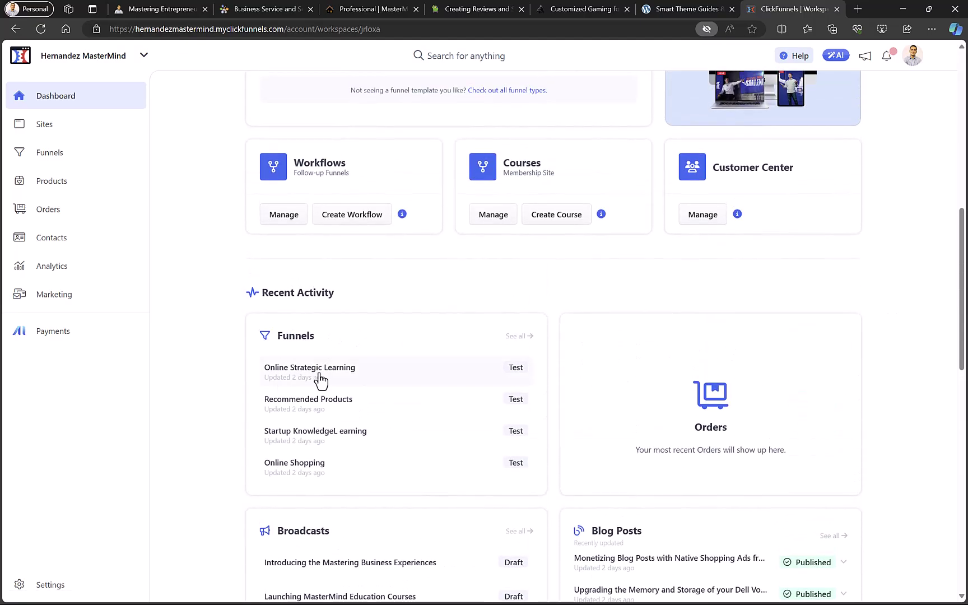
{"action": "scroll", "coordinate": [574, 419], "scroll_direction": "up", "scroll_amount": 3}
{"action": "scroll", "coordinate": [556, 287], "scroll_direction": "up", "scroll_amount": 3}
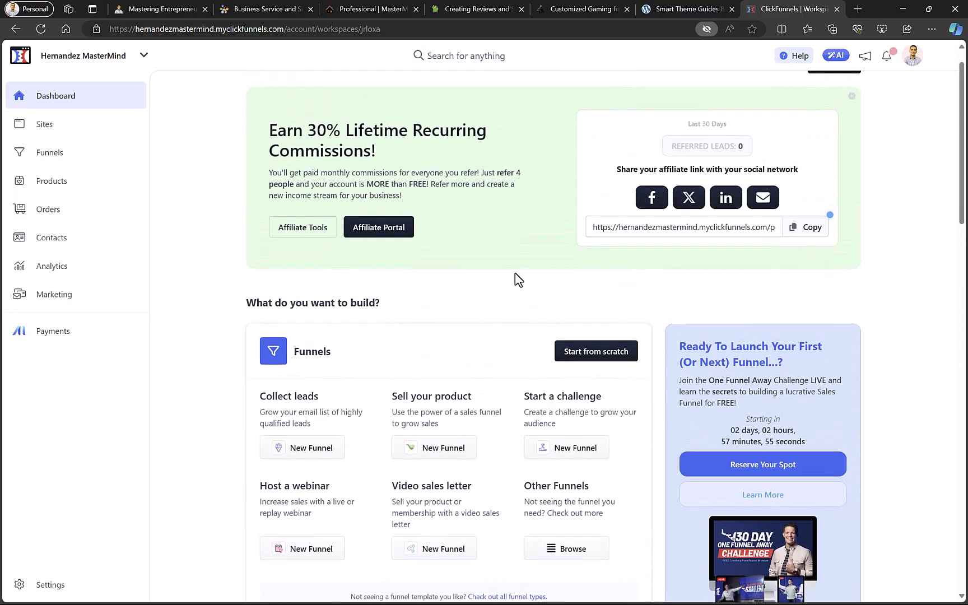
{"action": "scroll", "coordinate": [566, 287], "scroll_direction": "up", "scroll_amount": 1}
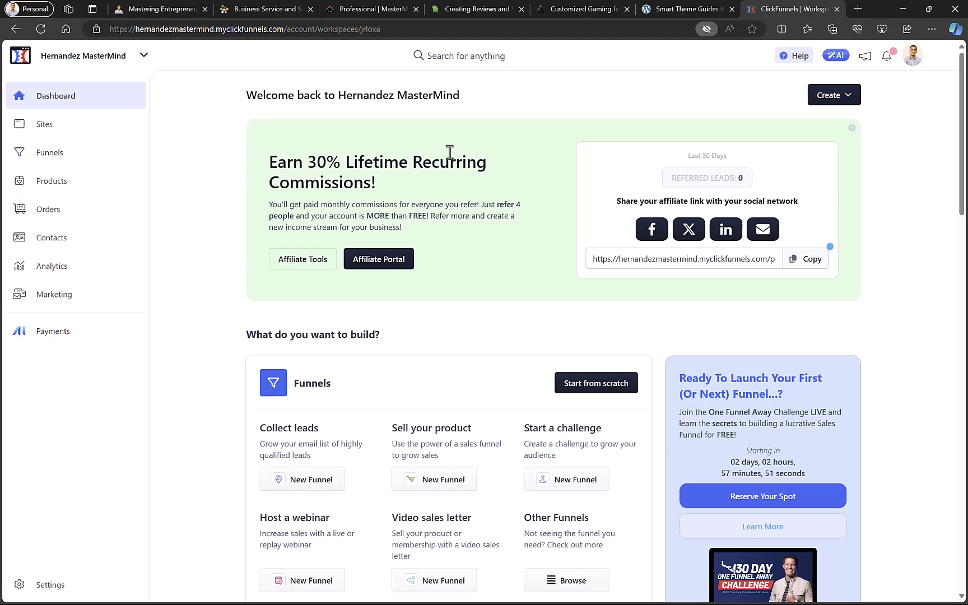
{"action": "scroll", "coordinate": [476, 166], "scroll_direction": "down", "scroll_amount": 4}
{"action": "scroll", "coordinate": [577, 292], "scroll_direction": "down", "scroll_amount": 5}
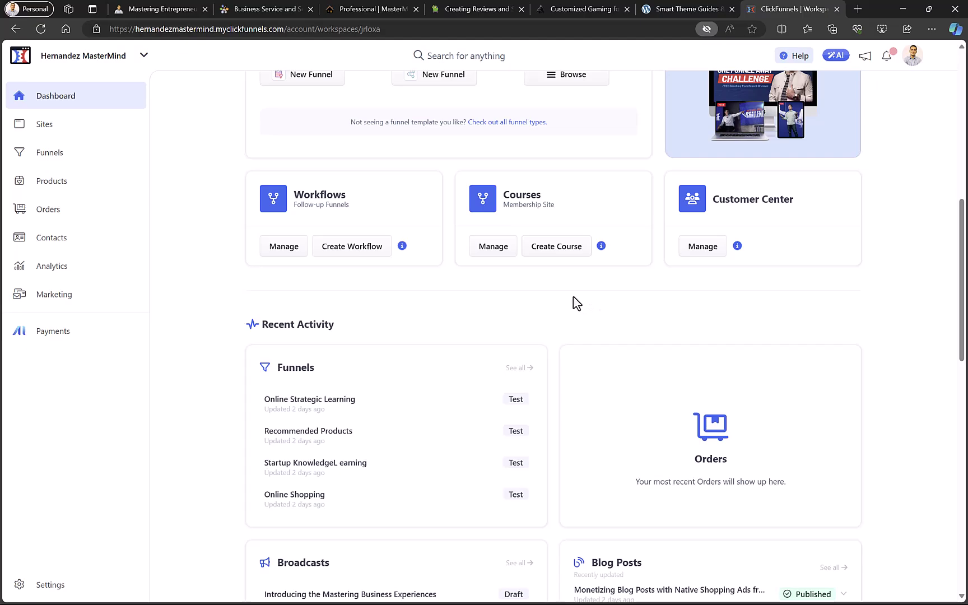
View the Courses list of five draft courses, then return to the Dashboard.
{"action": "left_click", "coordinate": [501, 250]}
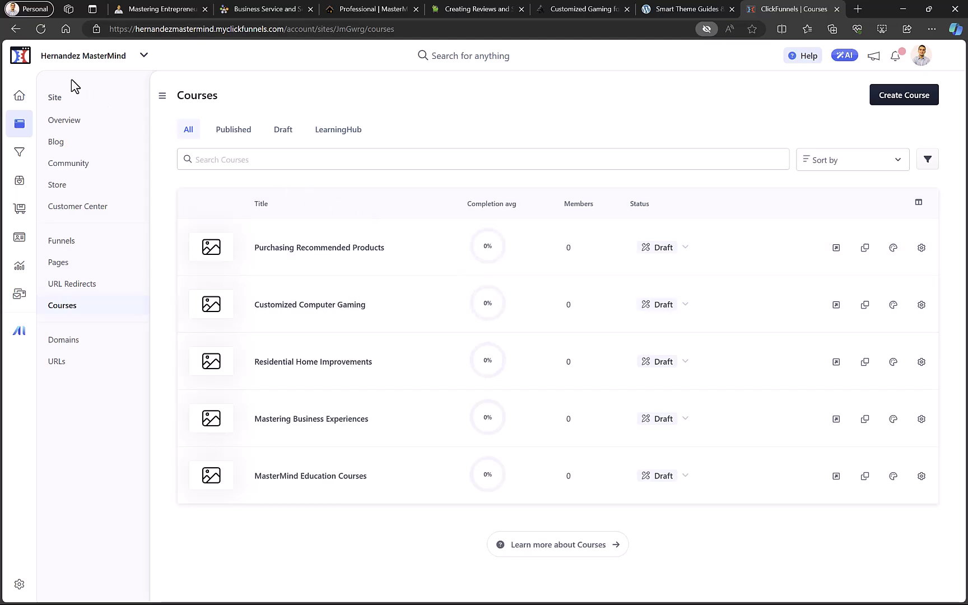
{"action": "left_click", "coordinate": [19, 96]}
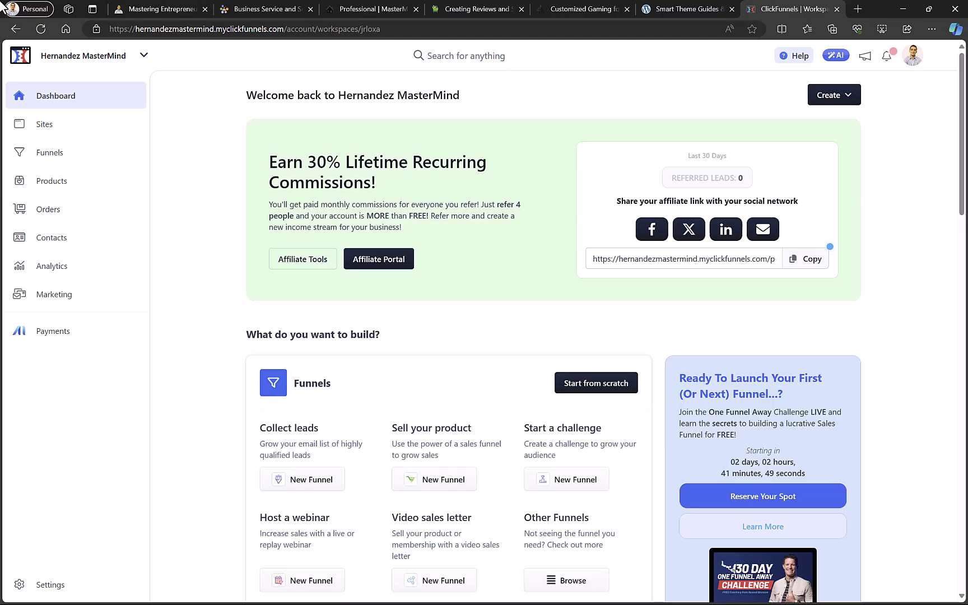
Go to the site's Funnels list and view the Recommended Products funnel's Daily Deal and Thank You steps.
{"action": "left_click", "coordinate": [81, 133]}
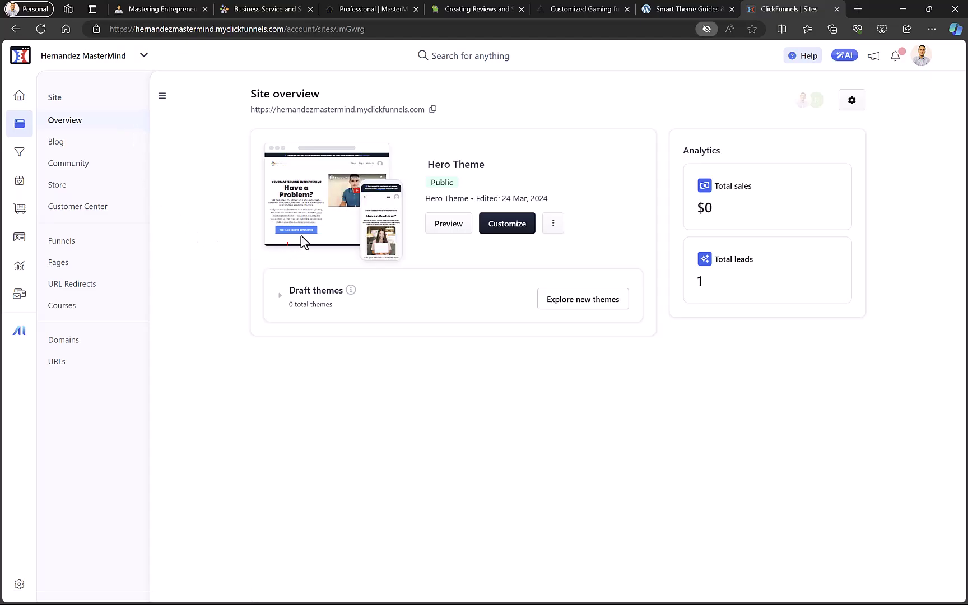
{"action": "left_click", "coordinate": [99, 251]}
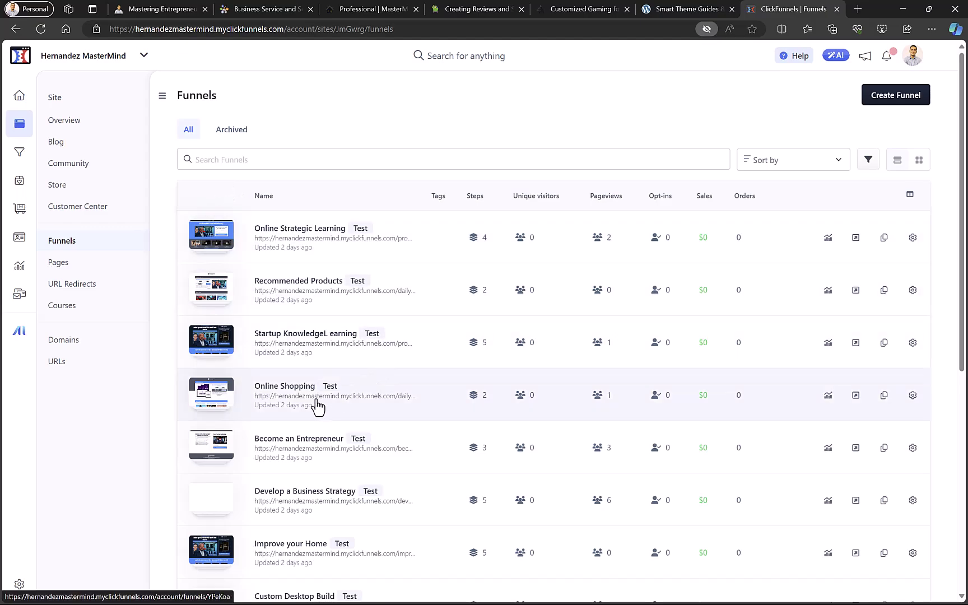
{"action": "scroll", "coordinate": [313, 397], "scroll_direction": "down", "scroll_amount": 3}
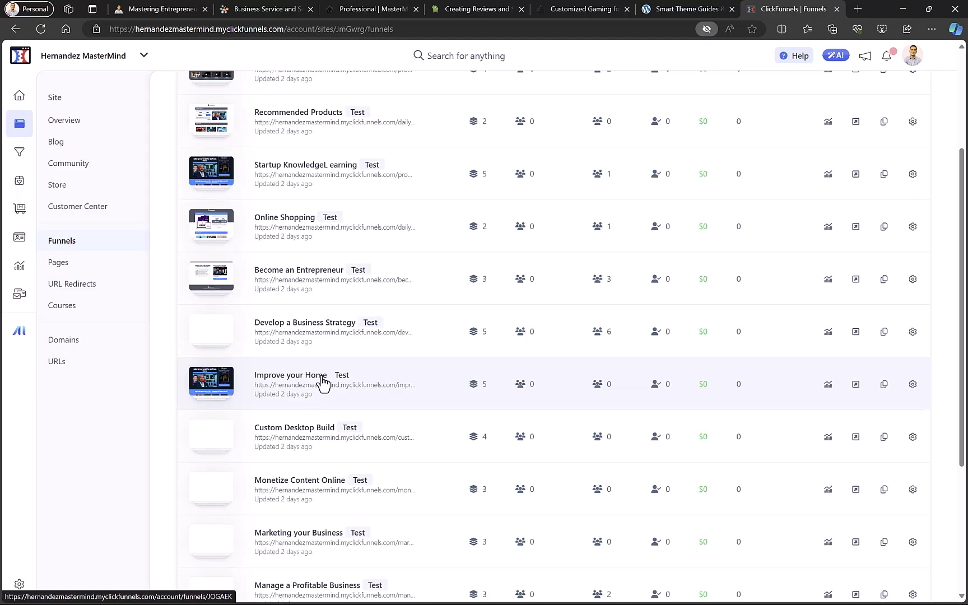
{"action": "scroll", "coordinate": [331, 358], "scroll_direction": "up", "scroll_amount": 2}
{"action": "scroll", "coordinate": [341, 341], "scroll_direction": "up", "scroll_amount": 1}
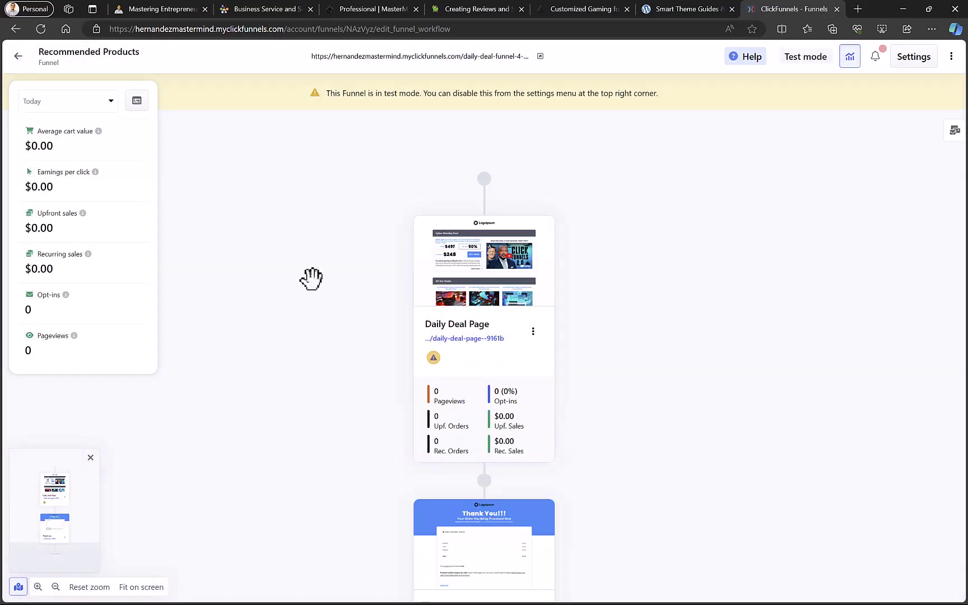
Exit the Recommended Products funnel back to the site's test funnels list.
{"action": "scroll", "coordinate": [462, 395], "scroll_direction": "down", "scroll_amount": 4}
{"action": "scroll", "coordinate": [462, 389], "scroll_direction": "up", "scroll_amount": 4}
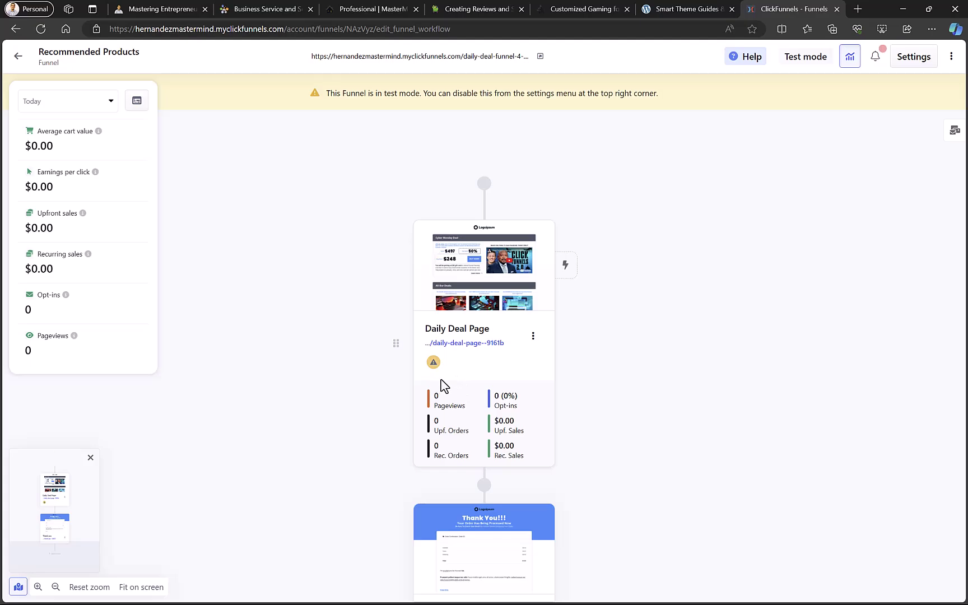
{"action": "left_click", "coordinate": [18, 56]}
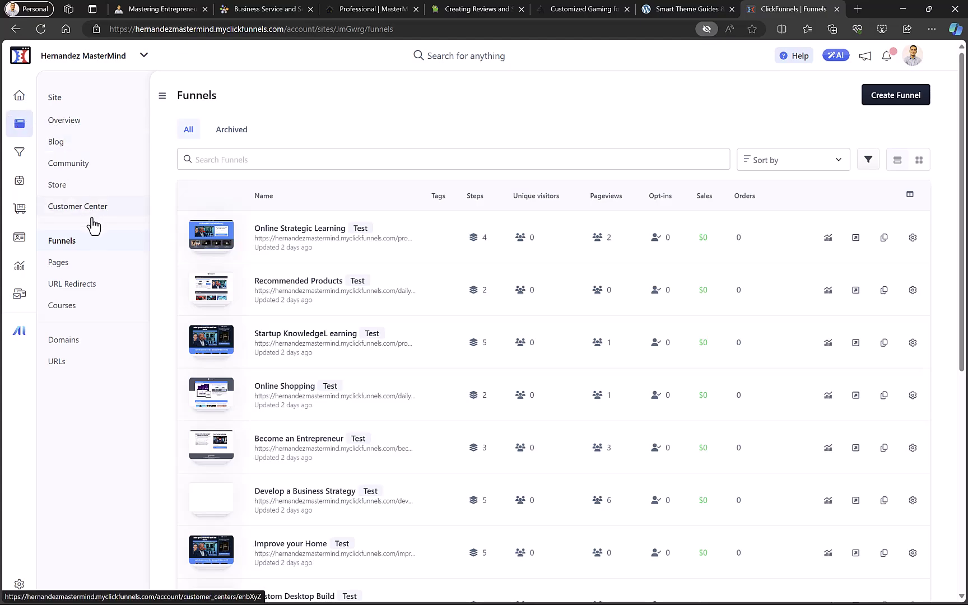
Show the Hernandez MasterMind Store overview with its 'Check Out Our Products' storefront page.
{"action": "left_click", "coordinate": [101, 191]}
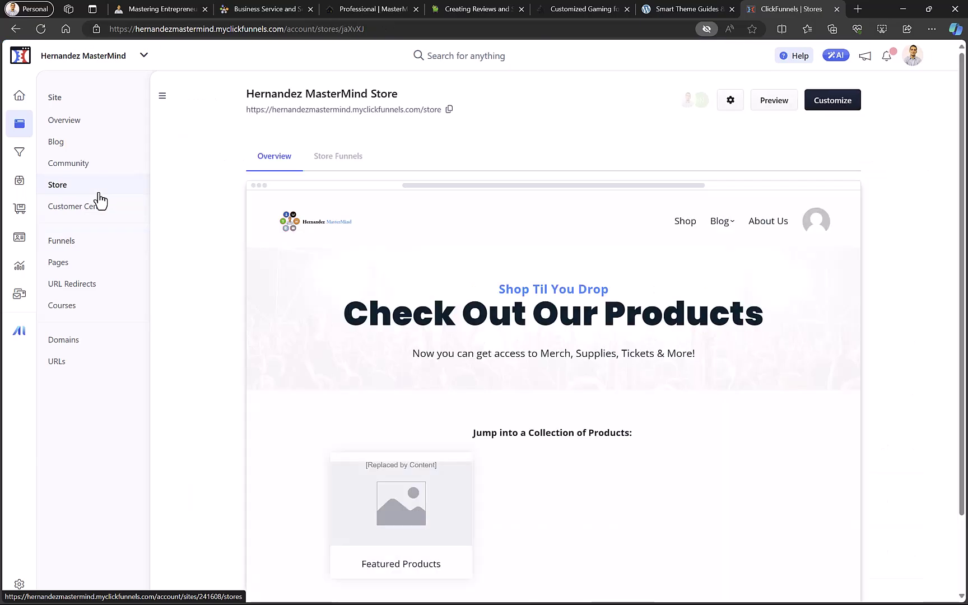